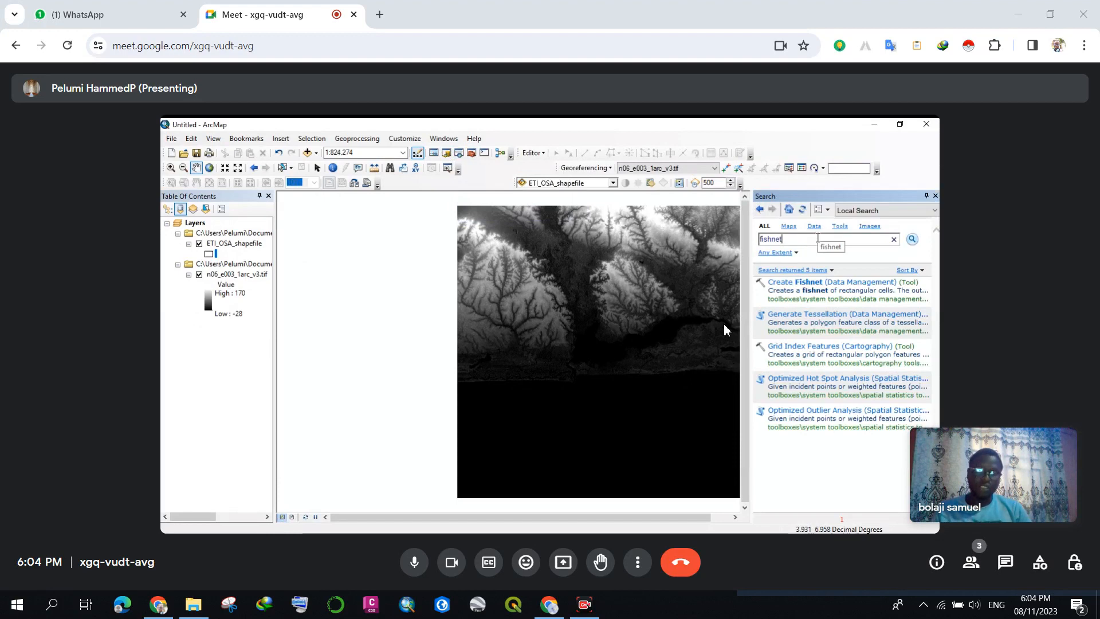
Step: Replace the fishnet query in the tool search with "clip raster"
key(BackSpace)
key(BackSpace)
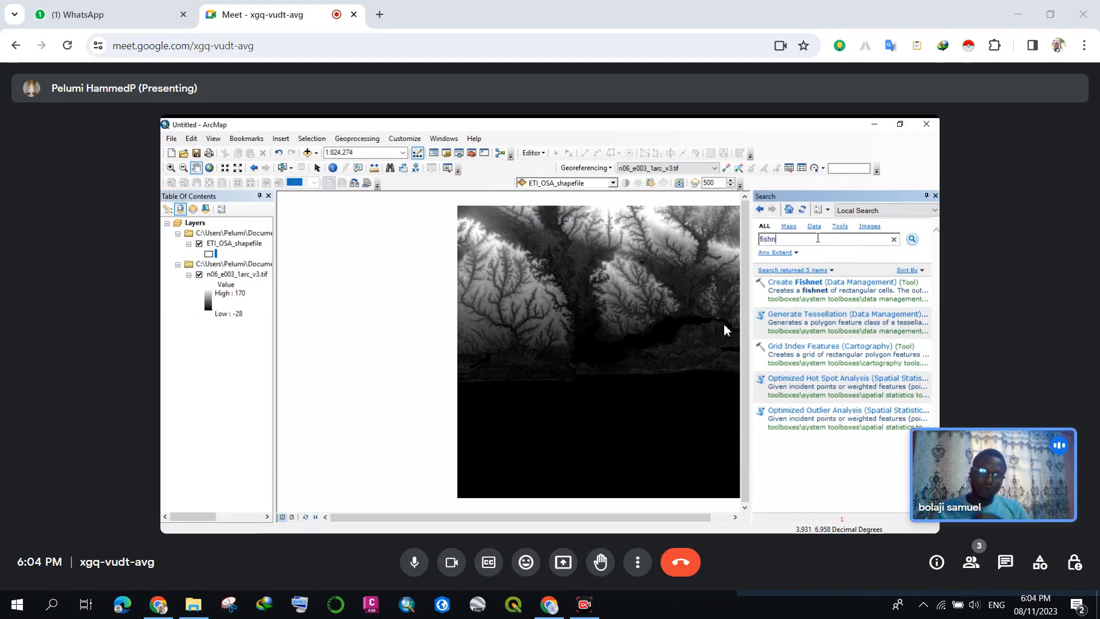
key(BackSpace)
key(BackSpace)
key(BackSpace)
key(BackSpace)
key(BackSpace)
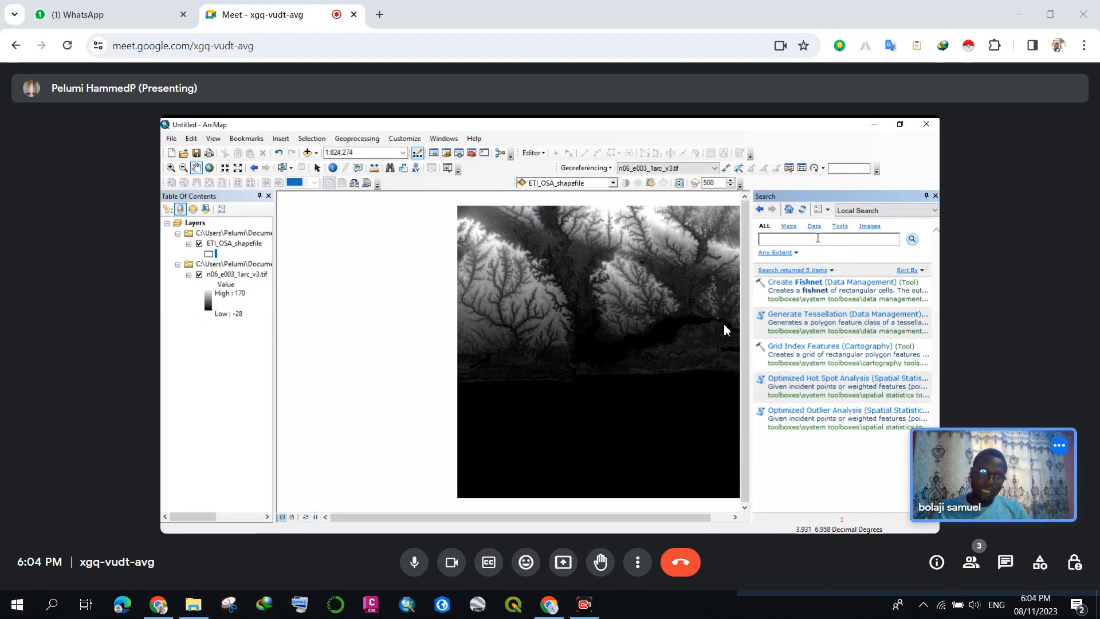
text(clip ra)
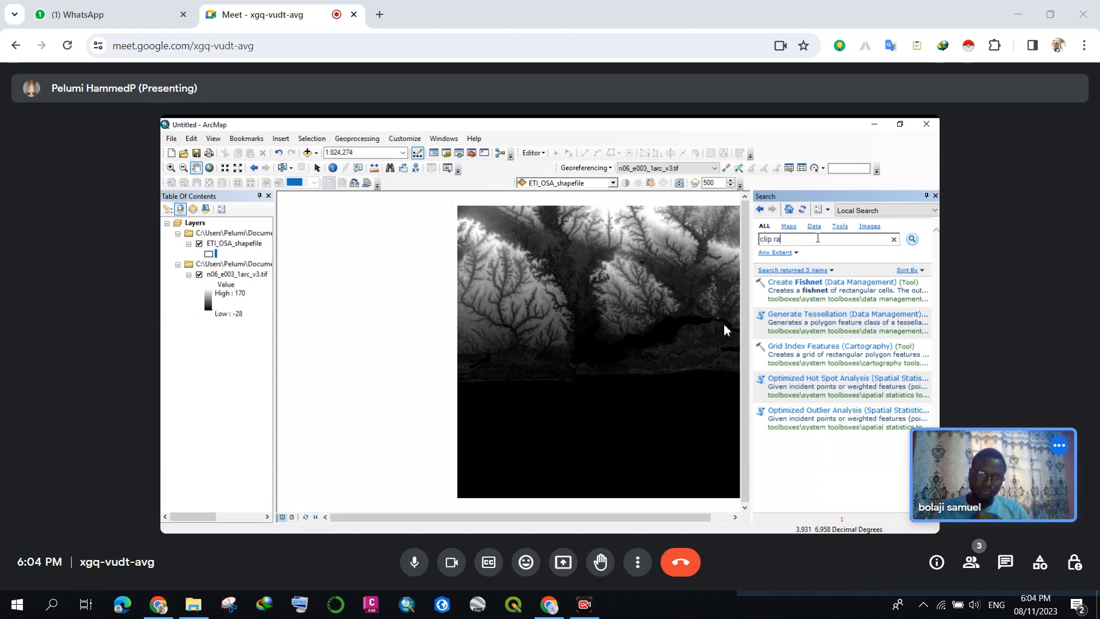
text(ster)
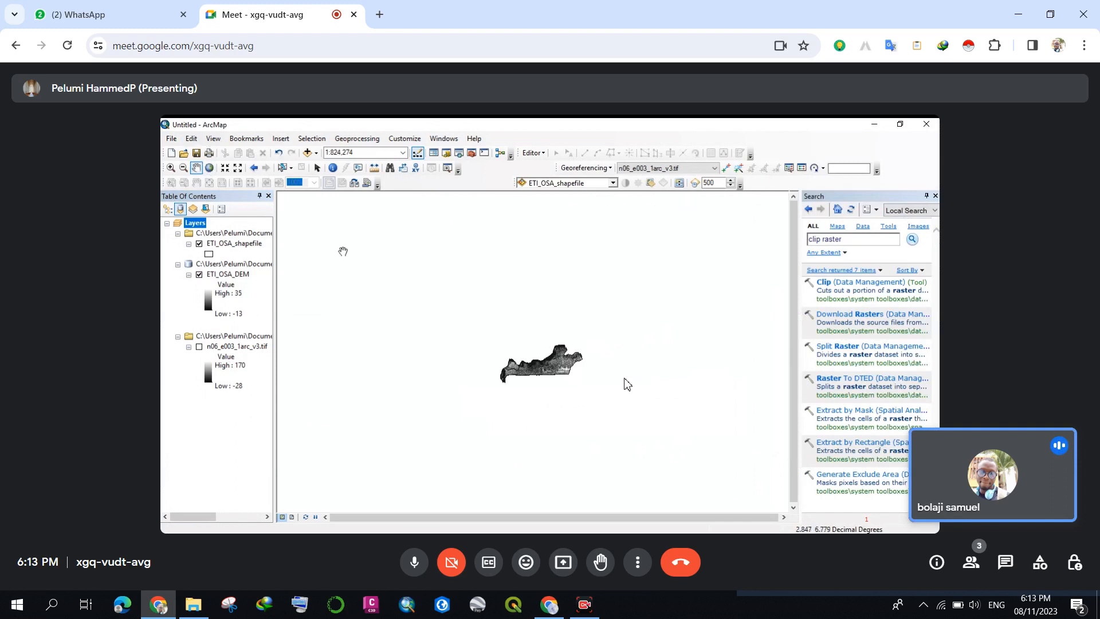
Step: Generate contours from the ETI_OSA_DEM raster with the Spatial Analyst Contour tool, using a contour interval of 5
mouse_move(581, 392)
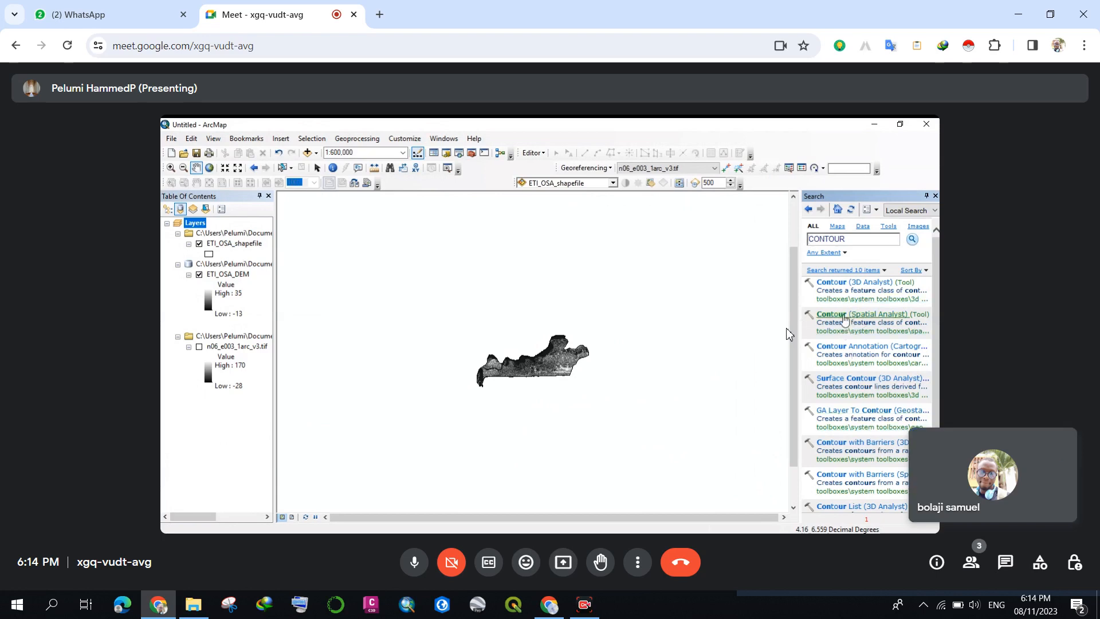
click(845, 319)
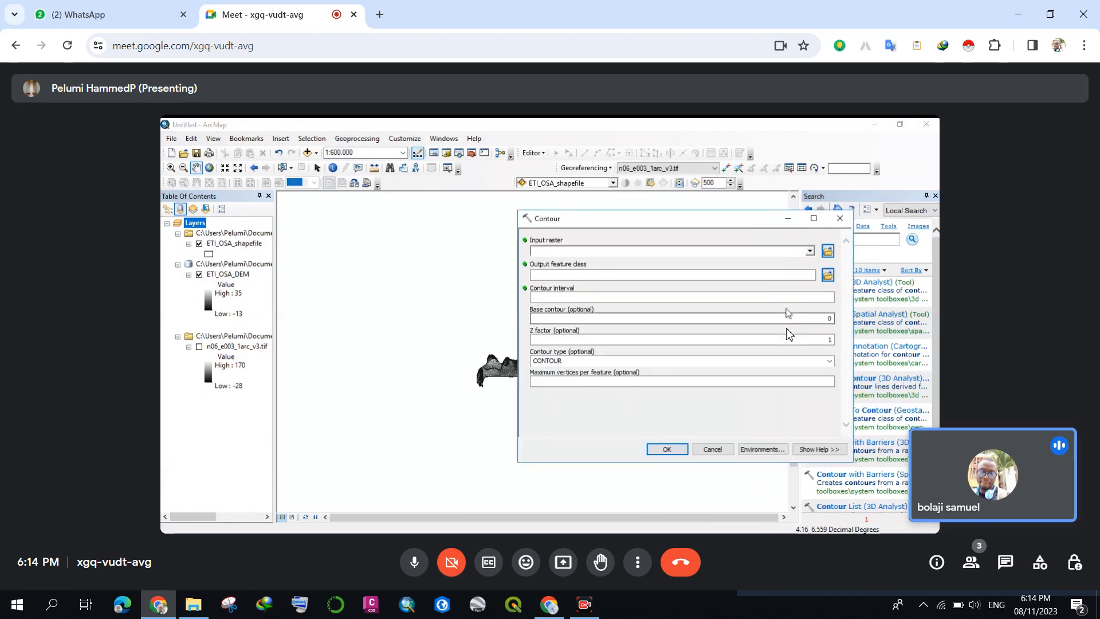
click(810, 252)
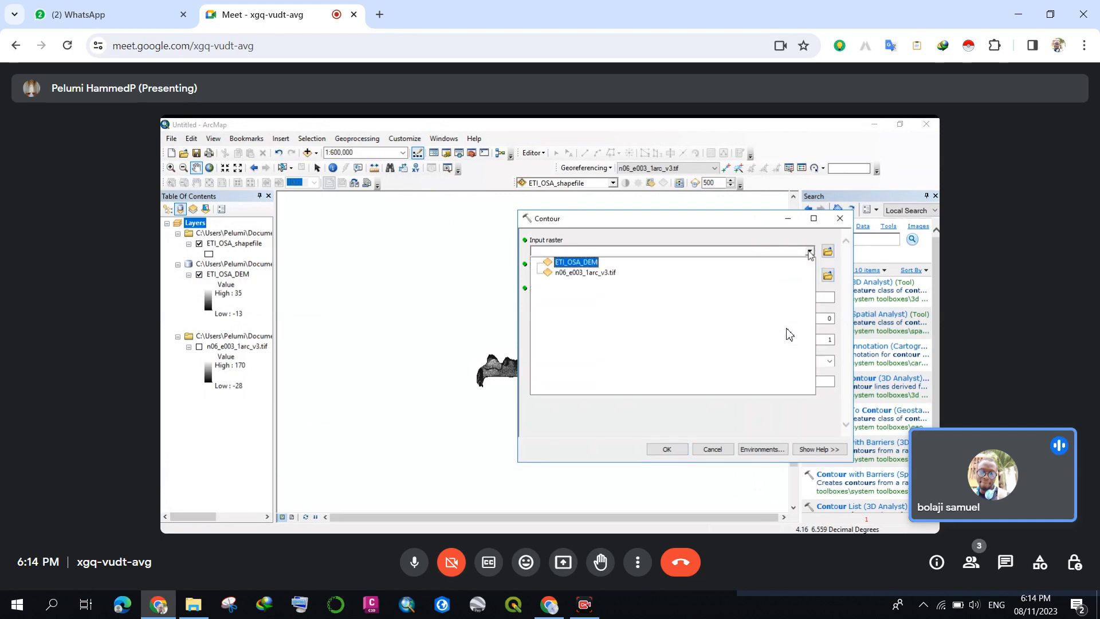
click(592, 262)
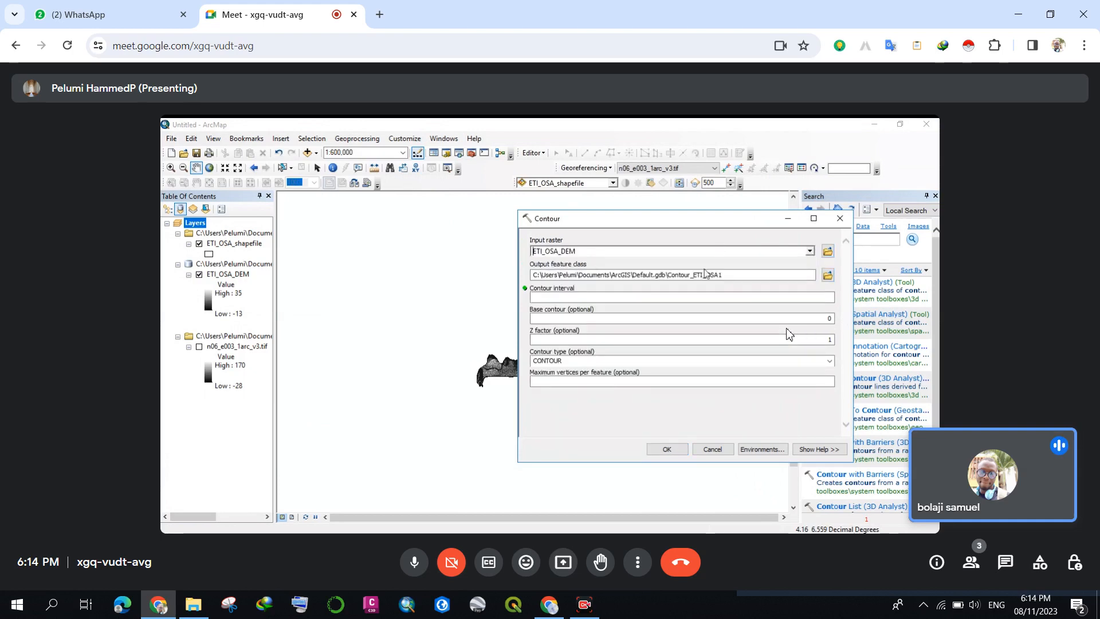
click(619, 301)
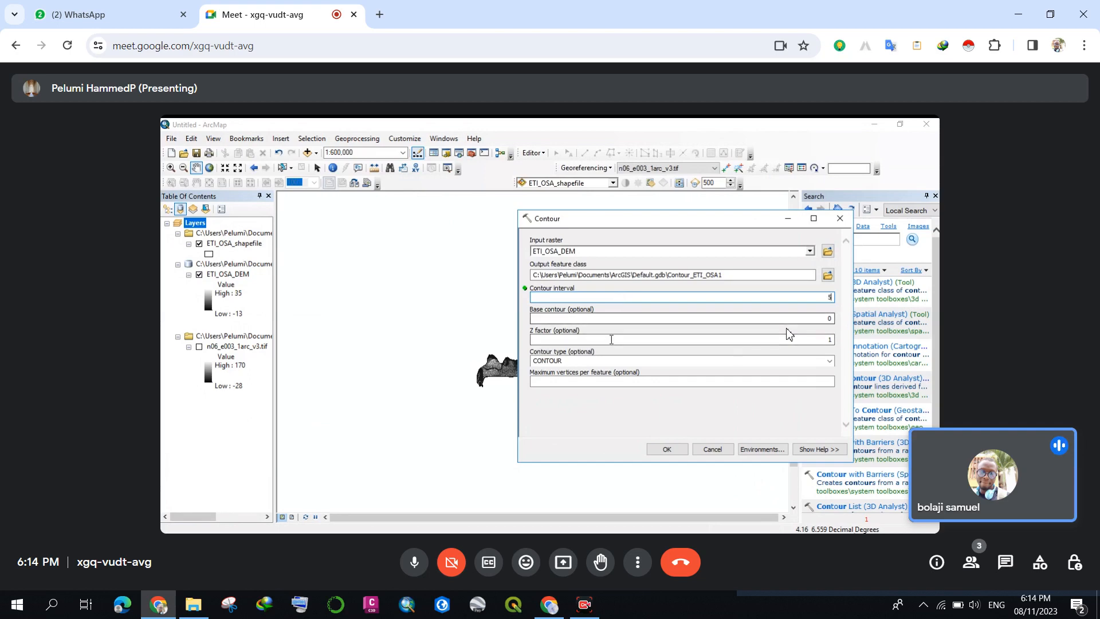
click(666, 318)
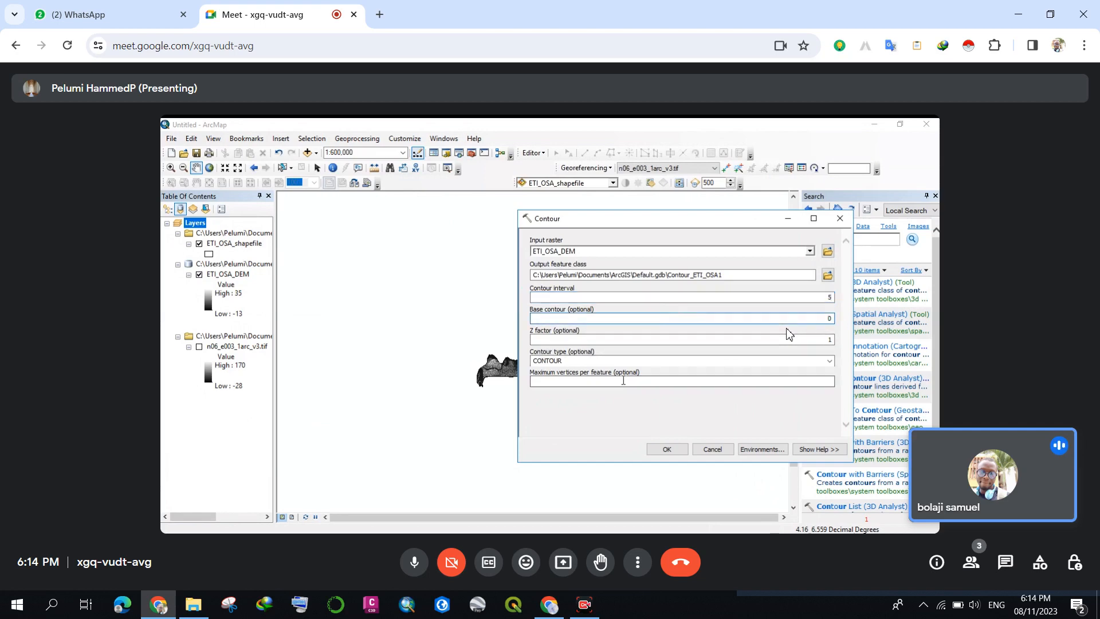
click(658, 451)
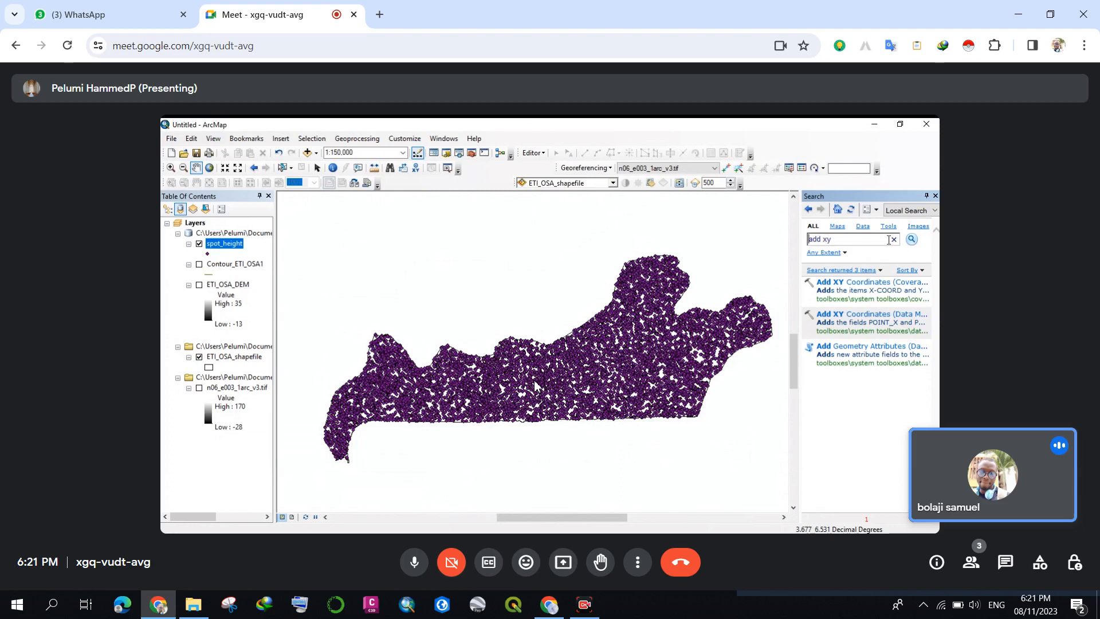
Step: Run the Data Management Add XY Coordinates tool on the spot_height point layer
click(873, 317)
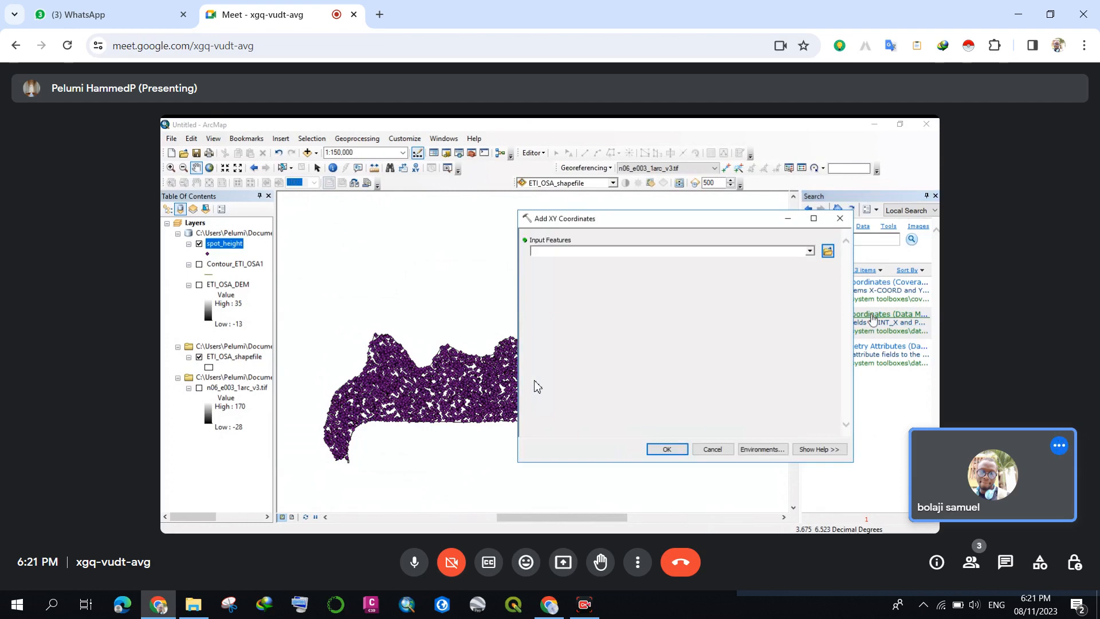
click(809, 251)
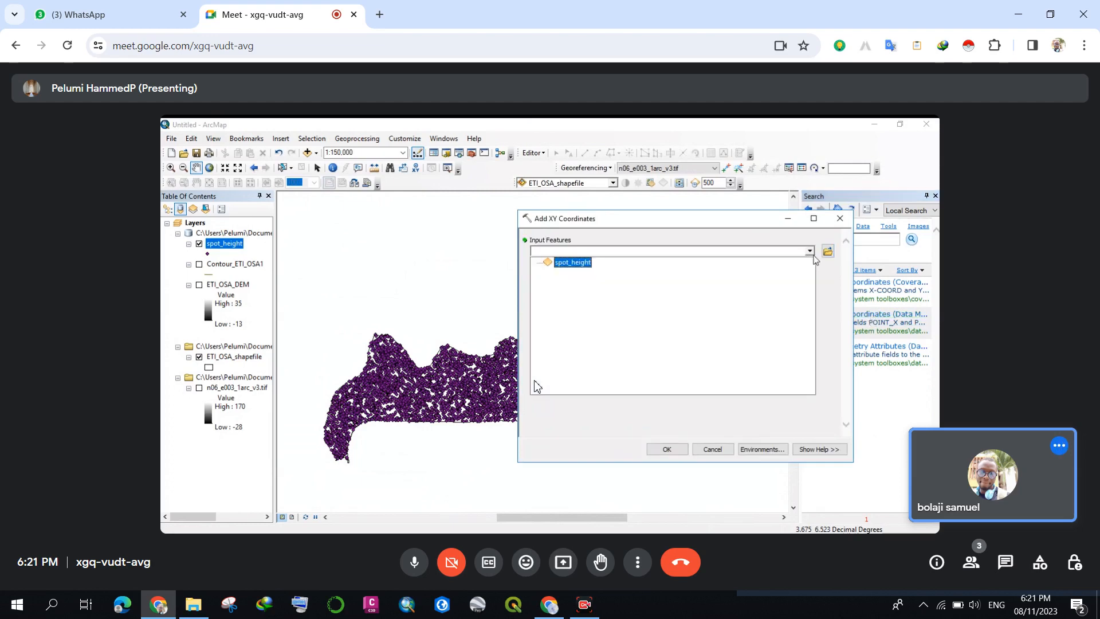
click(573, 262)
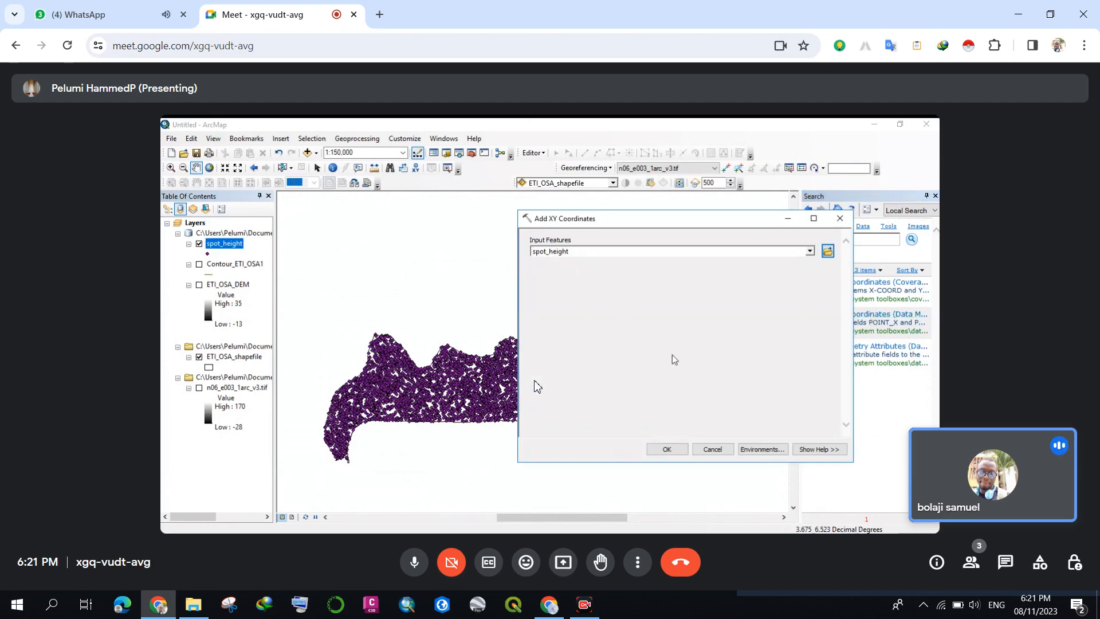
click(667, 450)
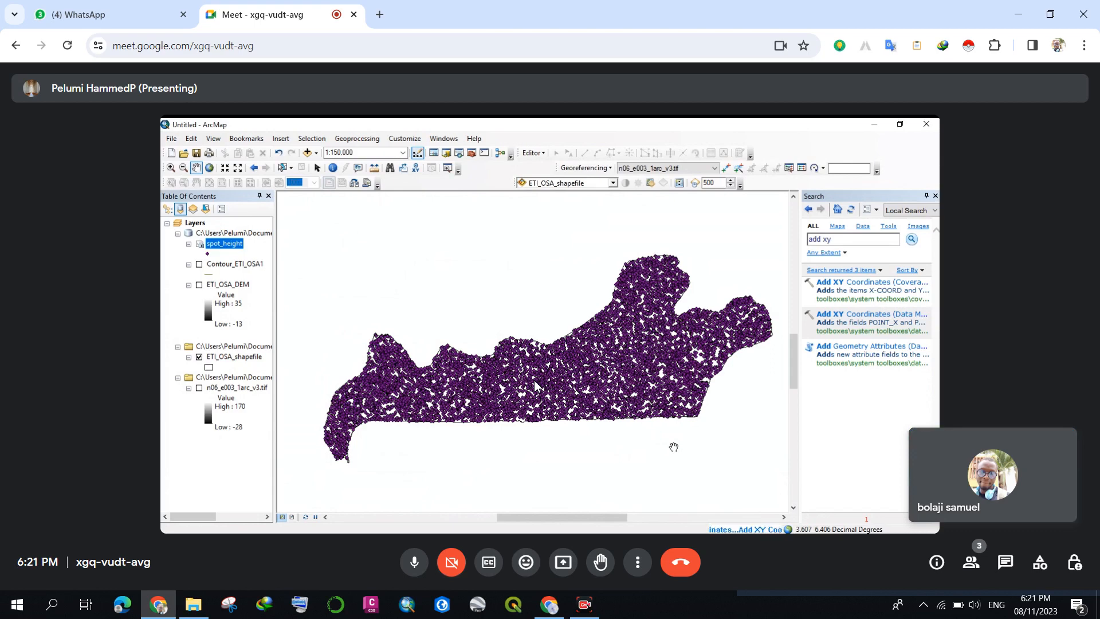
Step: Search the tools for "add z" and open the attribute table of the spot_height layer
click(839, 240)
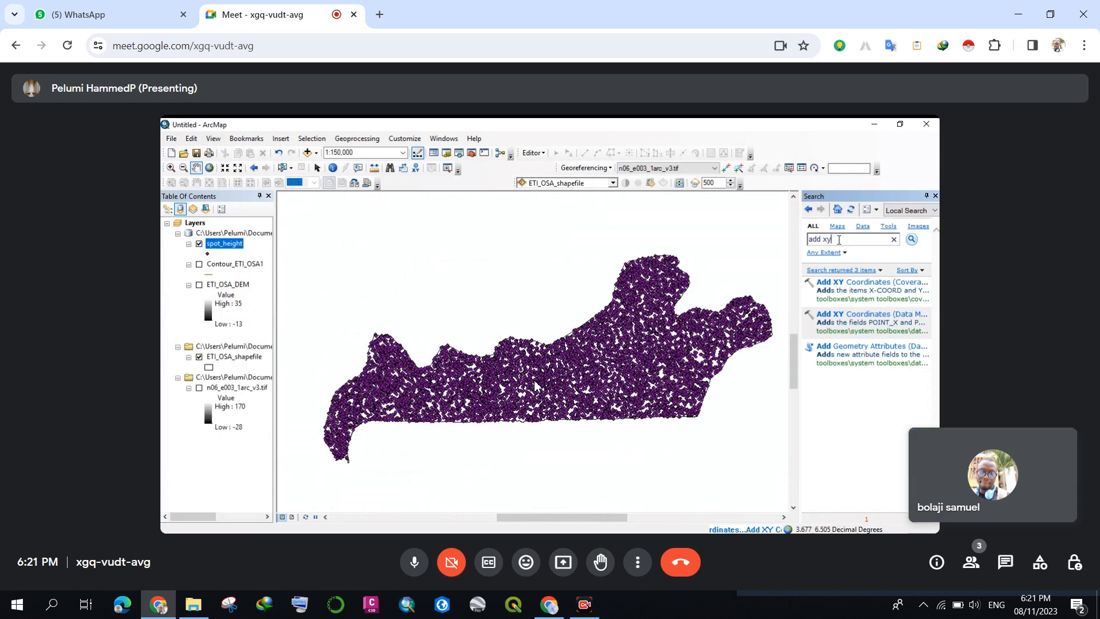
key(BackSpace)
key(BackSpace)
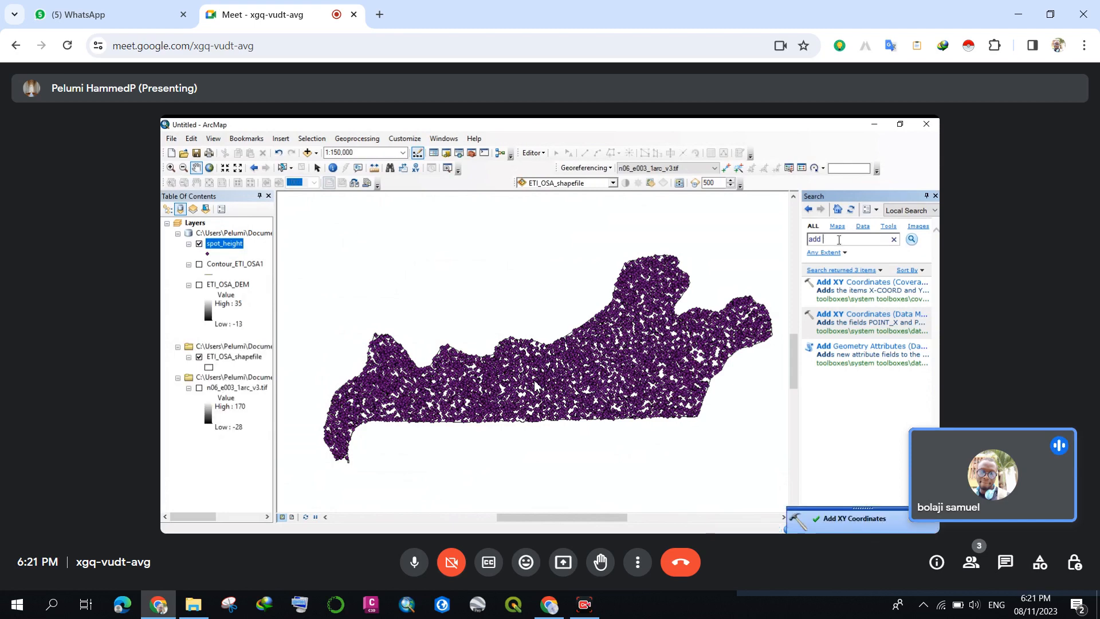
text(z)
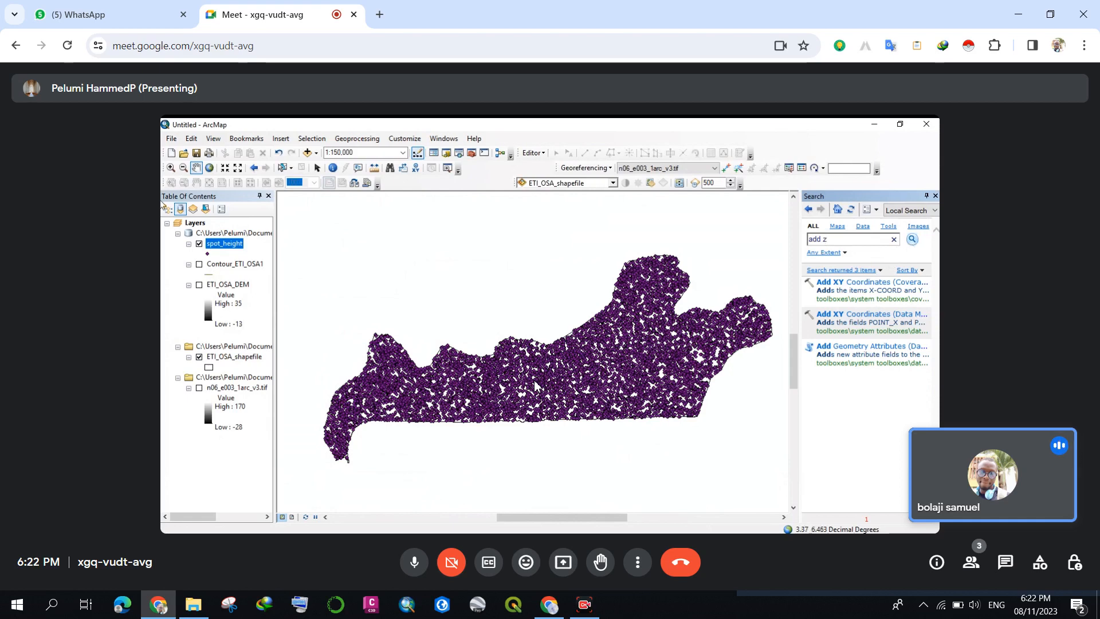
right_click(236, 247)
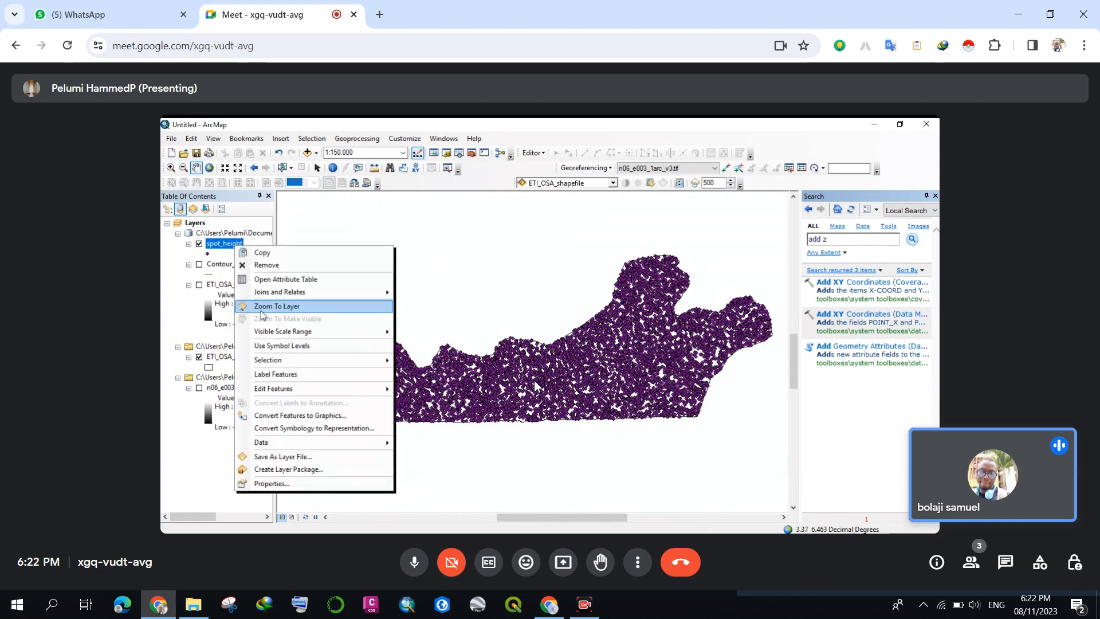
click(275, 281)
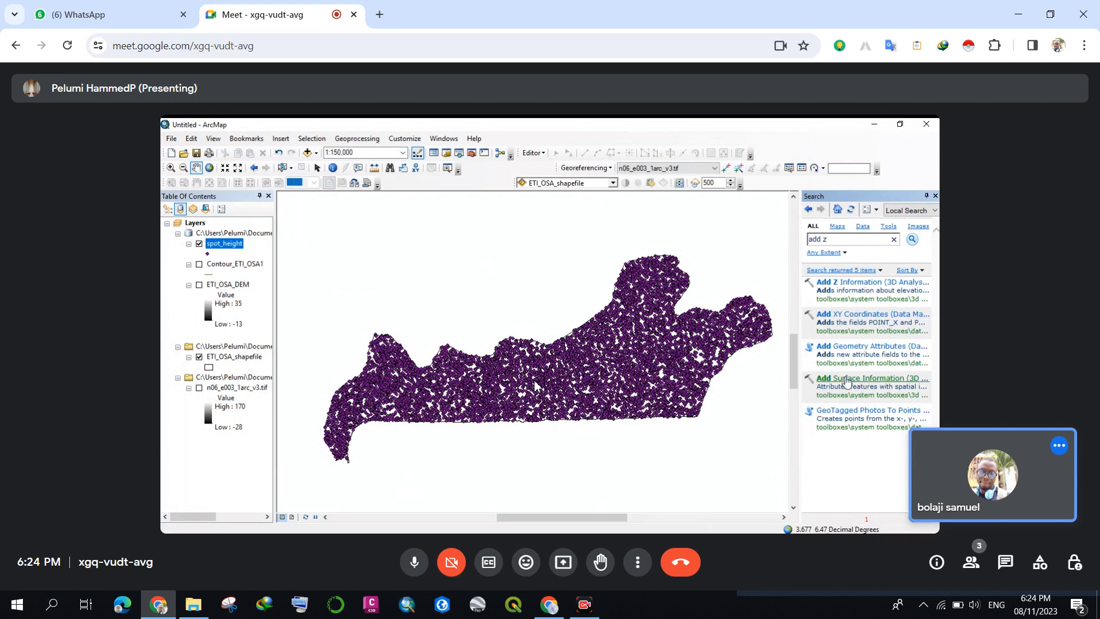
Step: Add Z values from the ETI_OSA_DEM surface to spot_height with Add Surface Information, and open the layer's attribute table
click(846, 381)
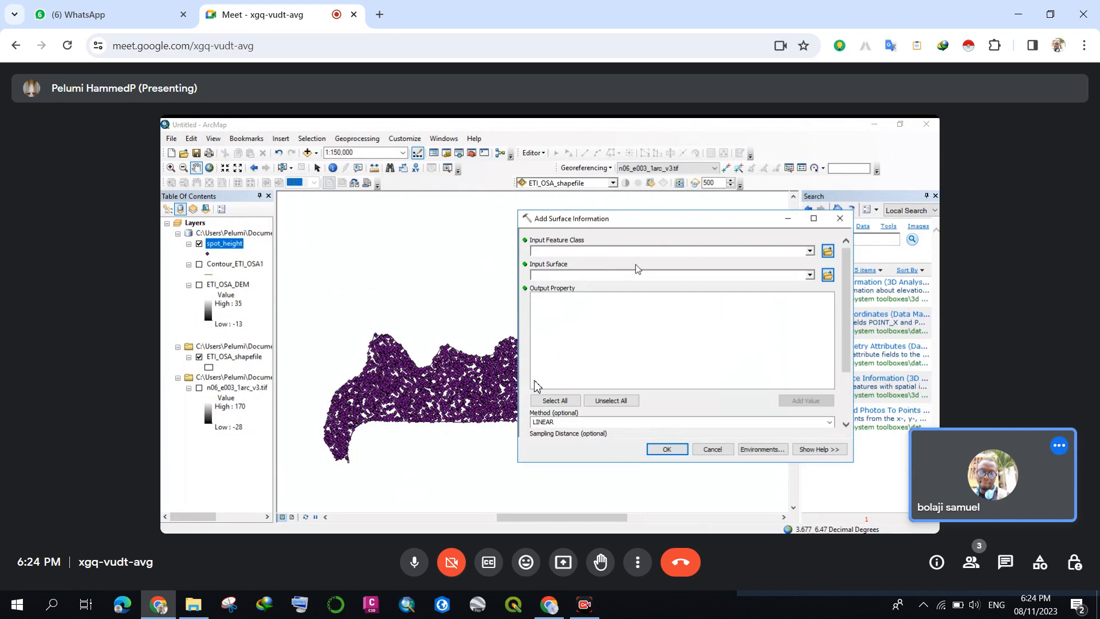
click(809, 251)
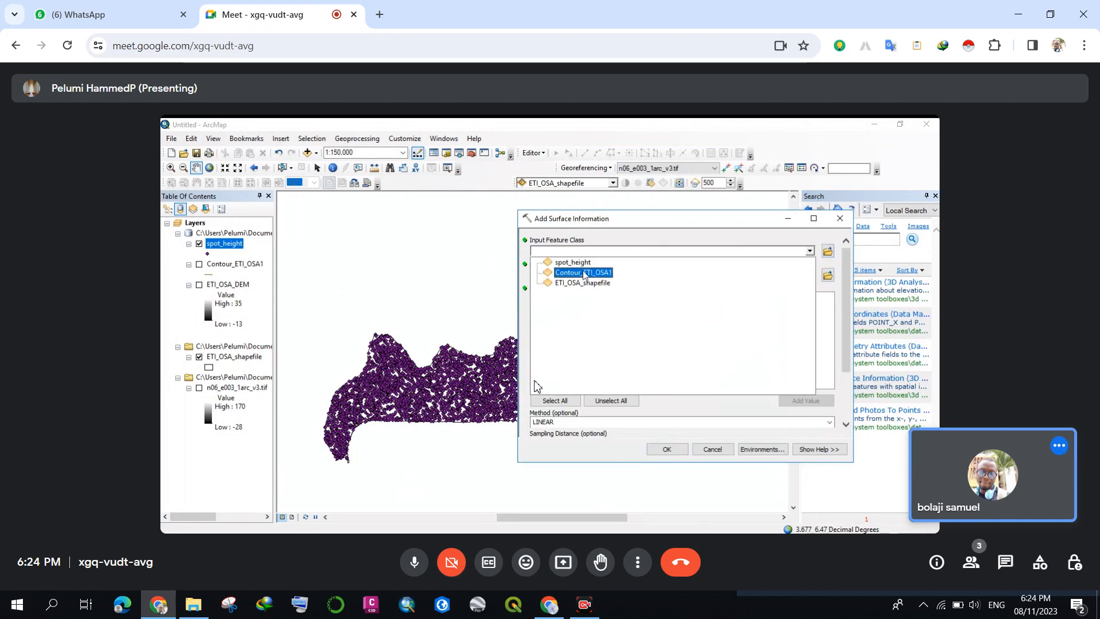
click(571, 262)
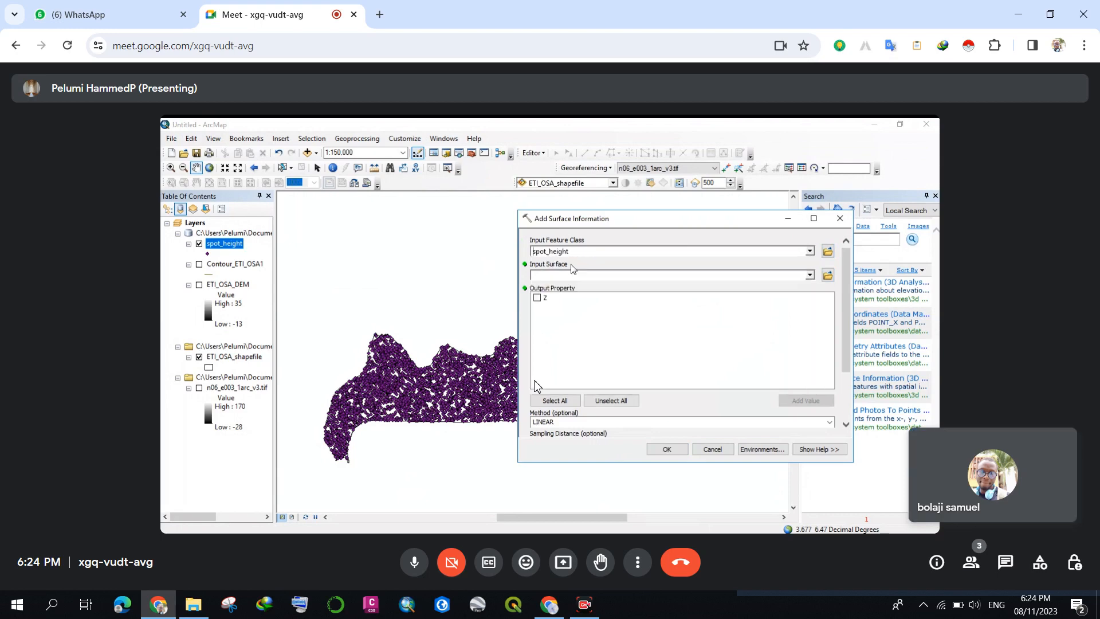
click(810, 275)
click(630, 285)
click(538, 298)
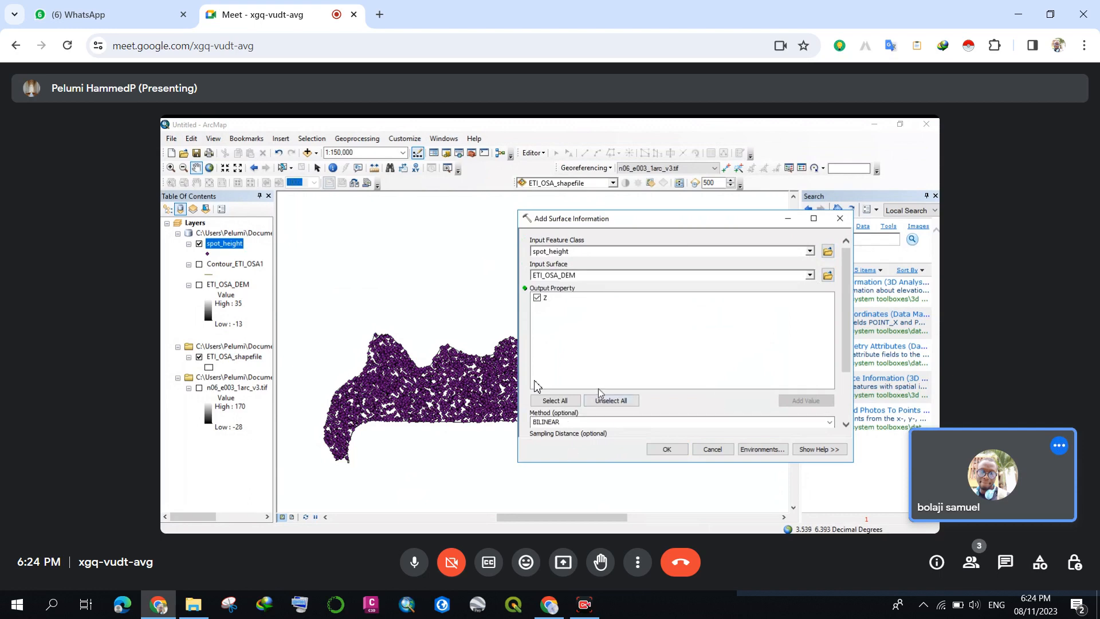
click(668, 450)
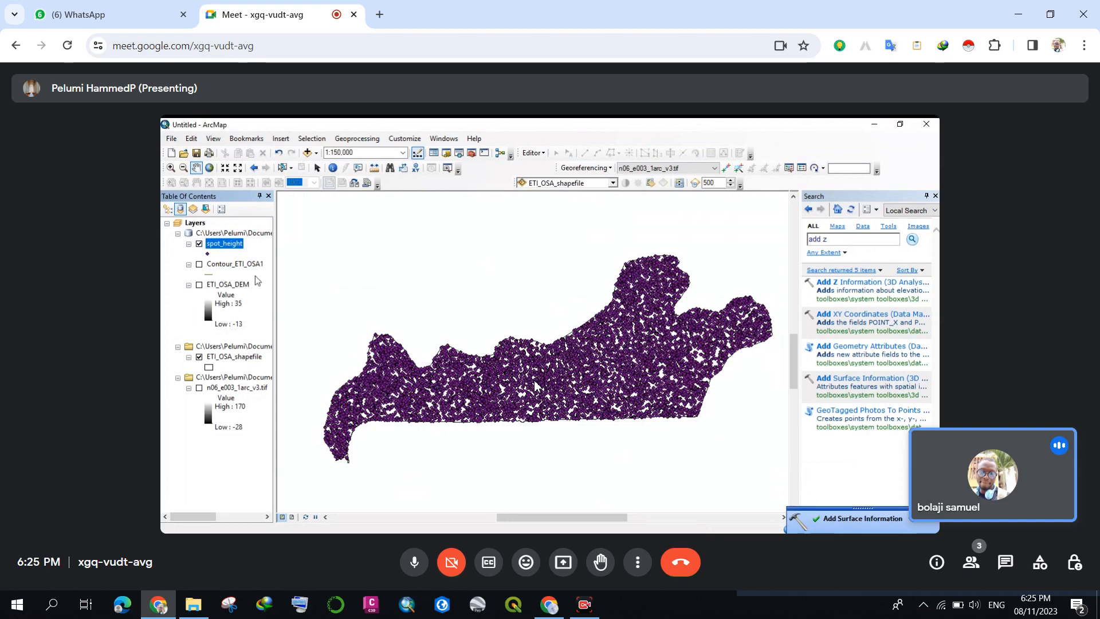
right_click(227, 244)
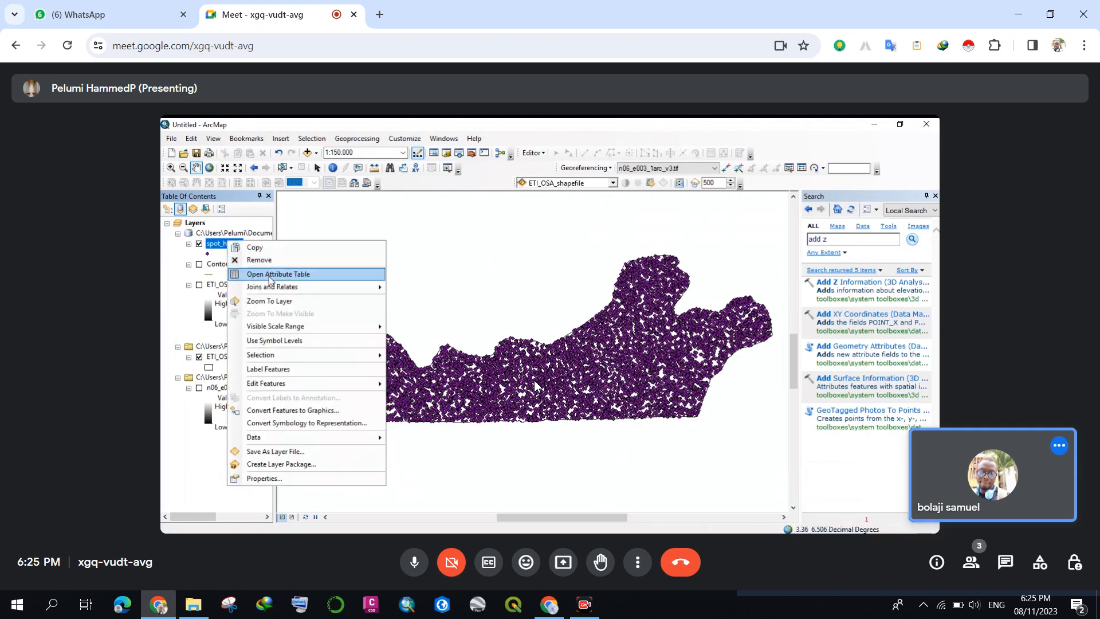
click(275, 274)
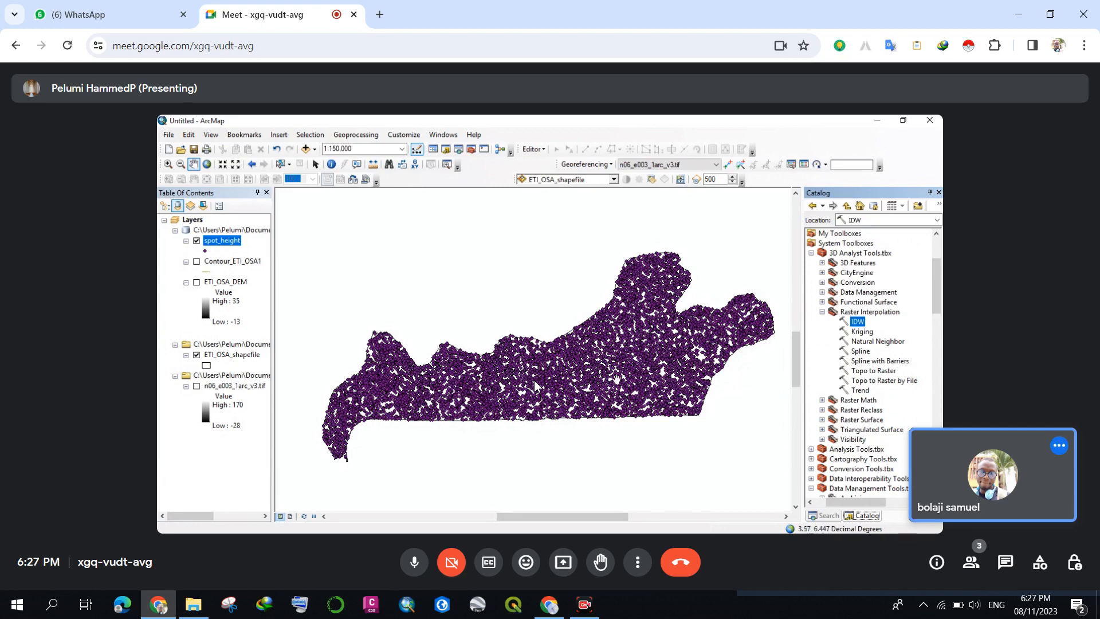
Step: Close the Catalog and set up 3D Analyst IDW with spot_height points, Z as the value field and IDW_ETI_OSA as the output raster
click(939, 194)
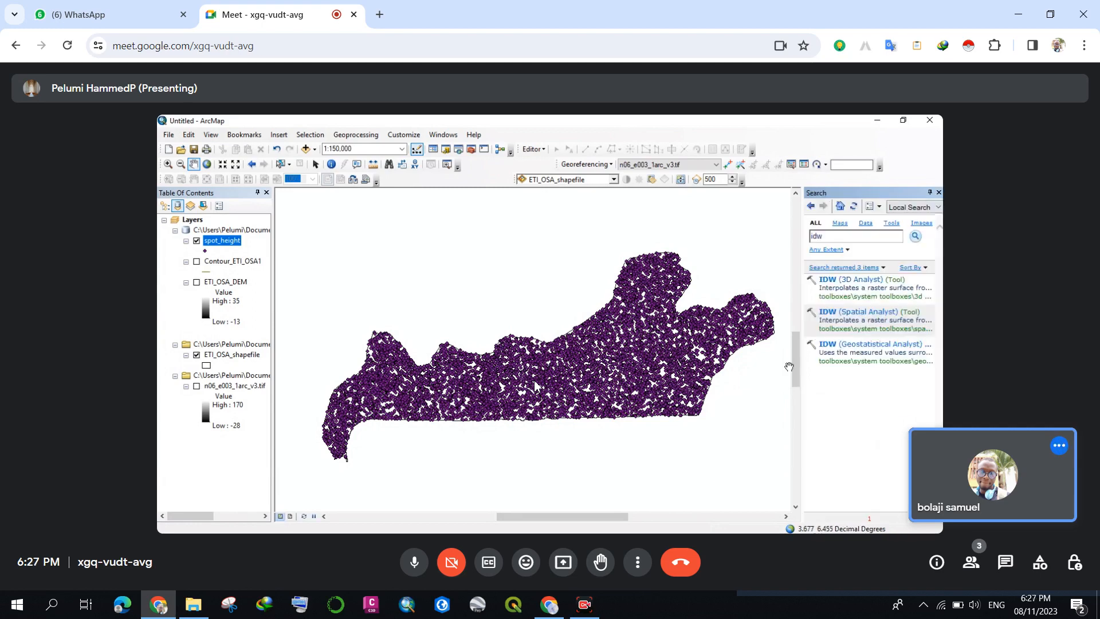
click(870, 288)
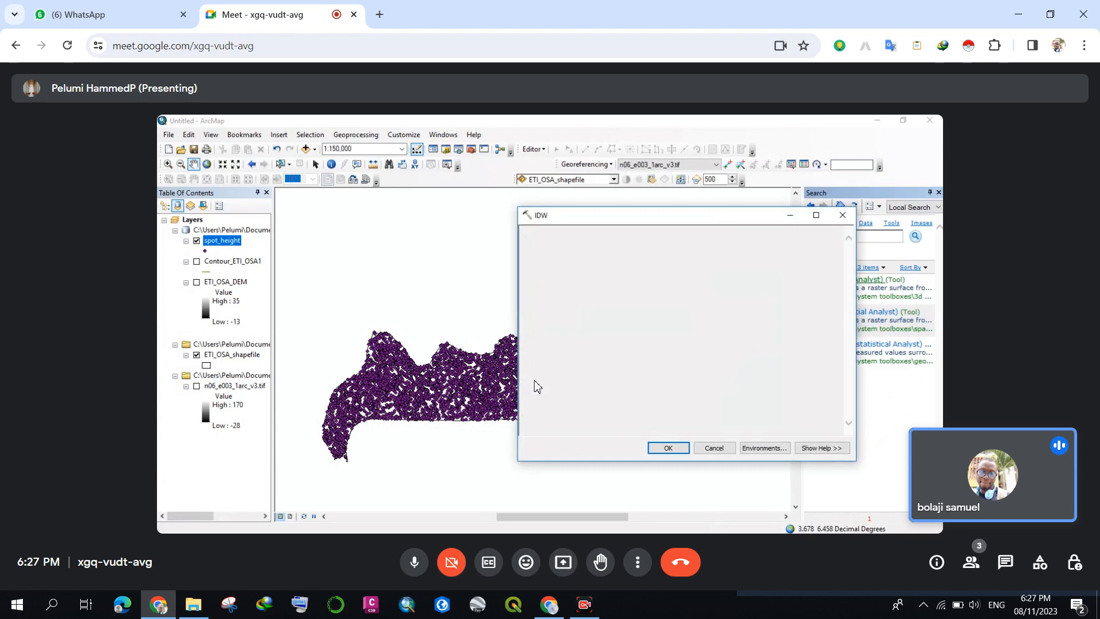
click(812, 249)
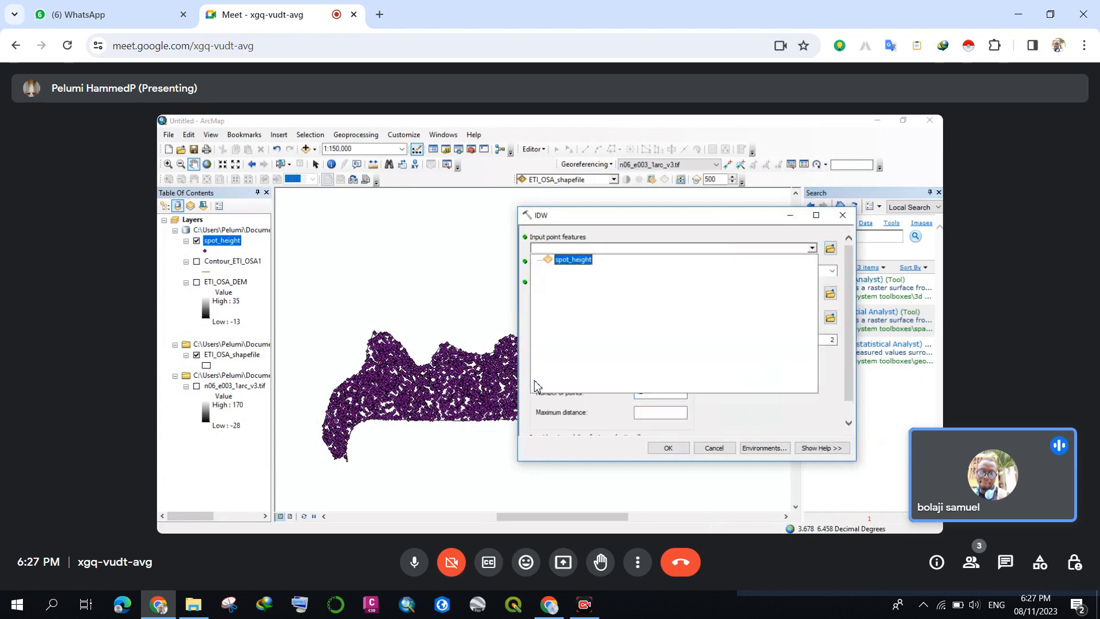
click(573, 260)
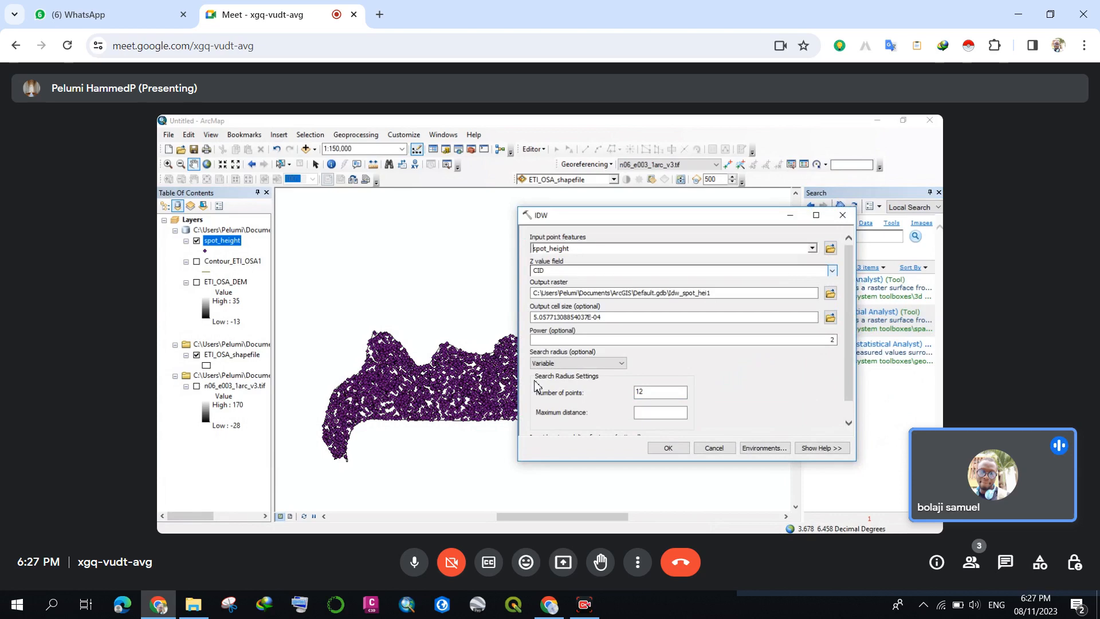
click(832, 270)
click(734, 286)
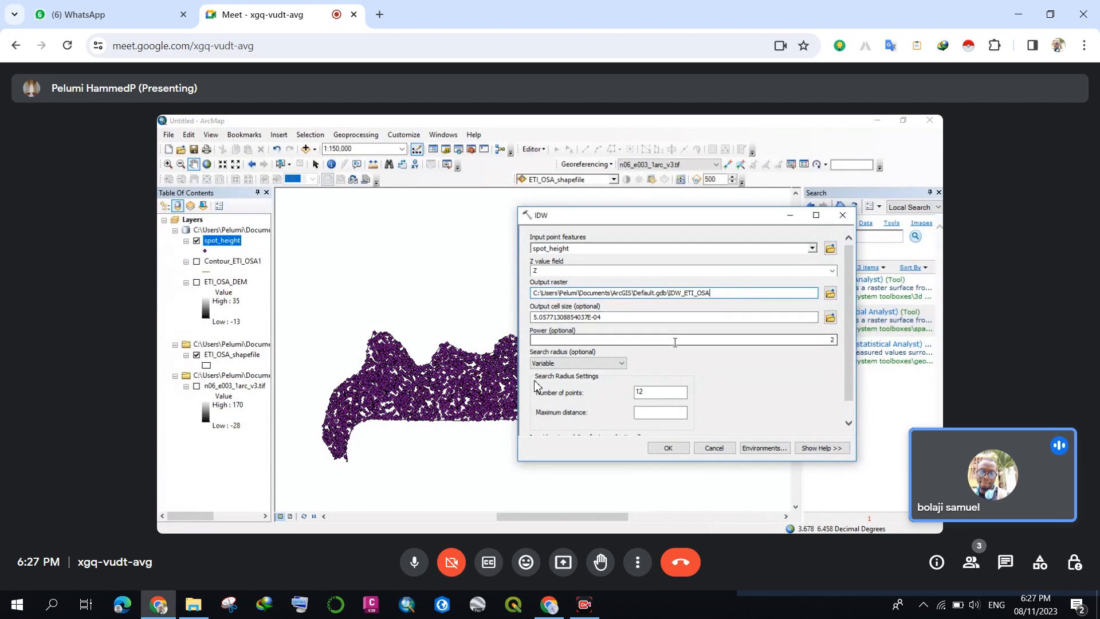
scroll(674, 344, down, 1)
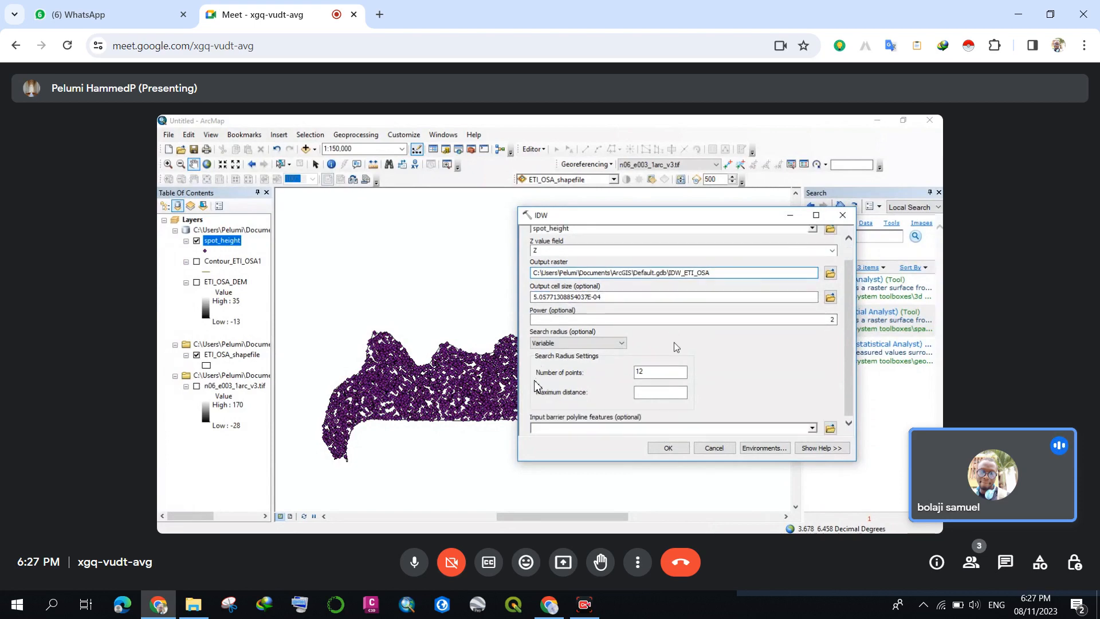
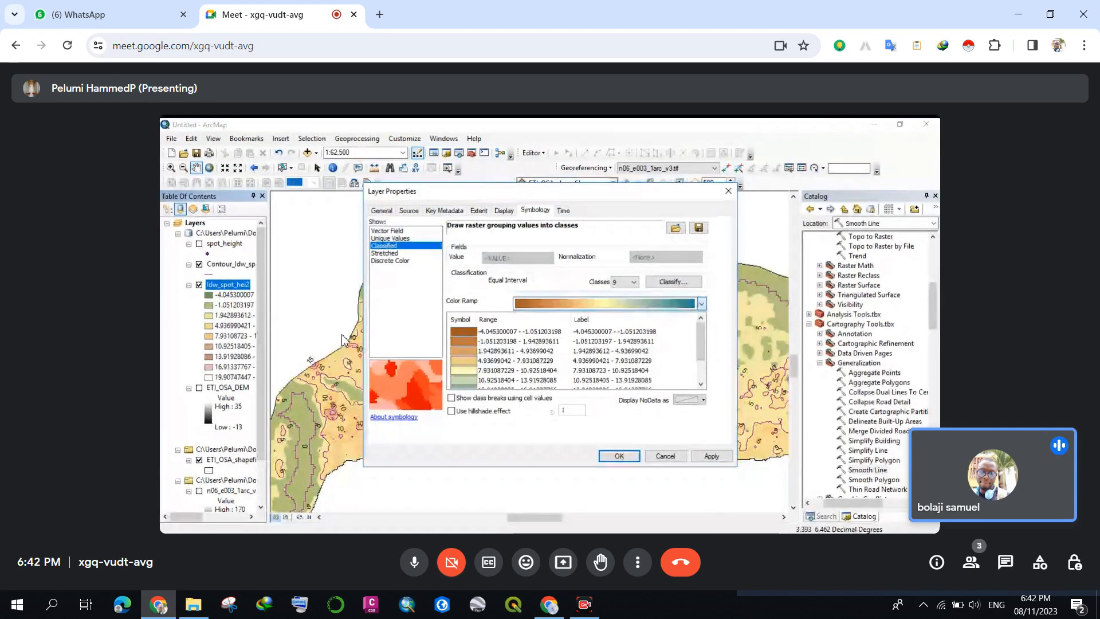
mouse_move(526, 331)
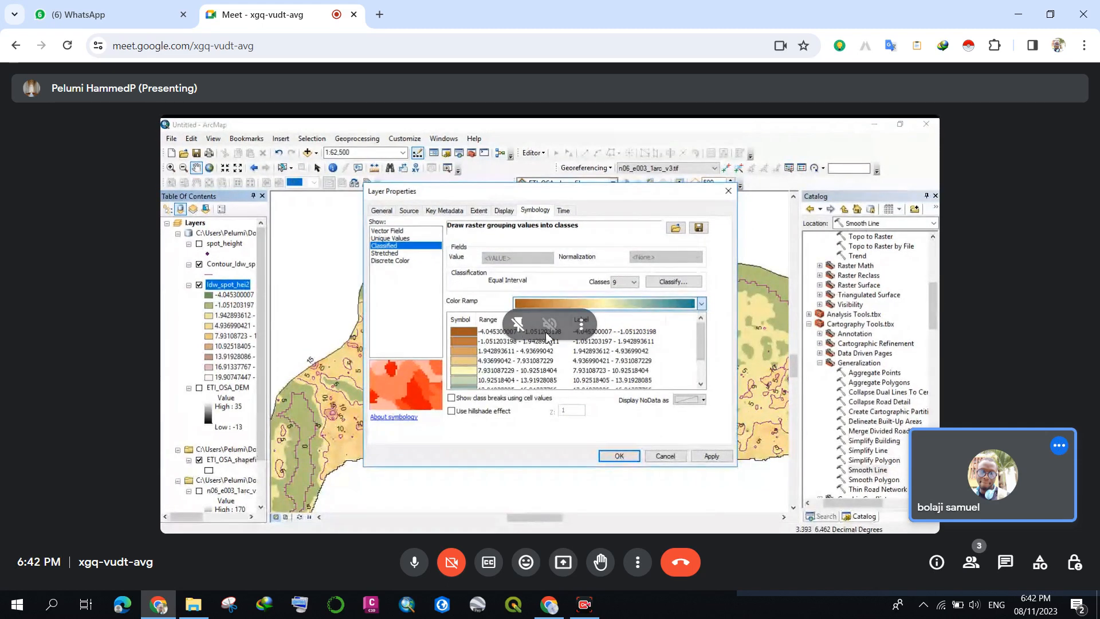